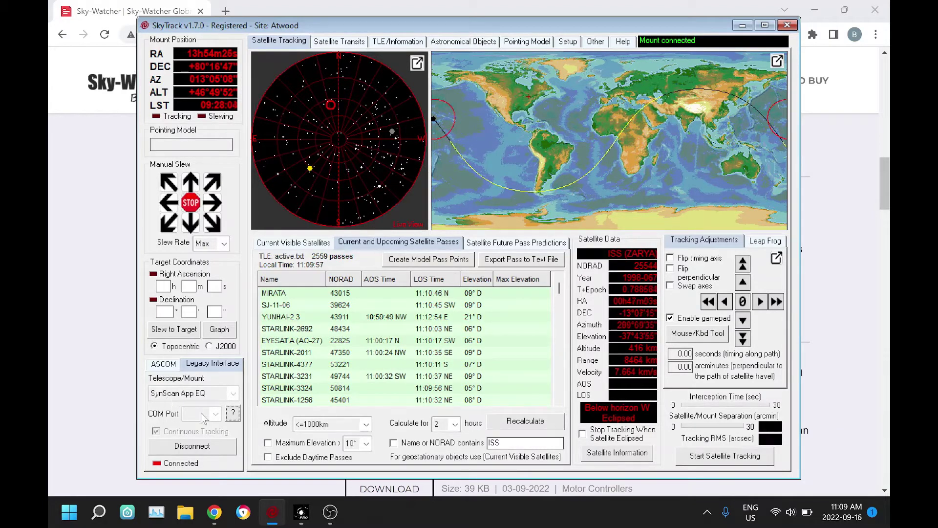
Check SynScan Pro, then reconnect SkyTrack to the mount using the SynScan App EQ legacy interface
left_click(301, 512)
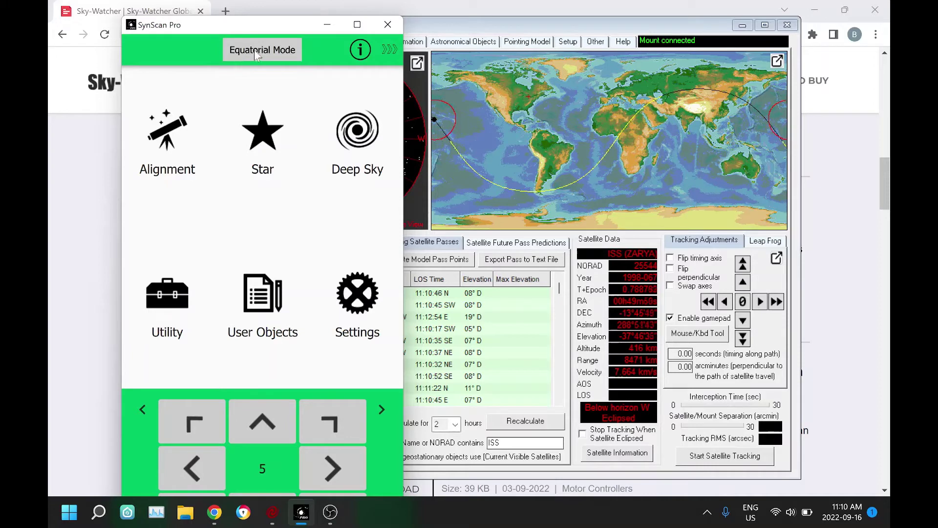
left_click(328, 24)
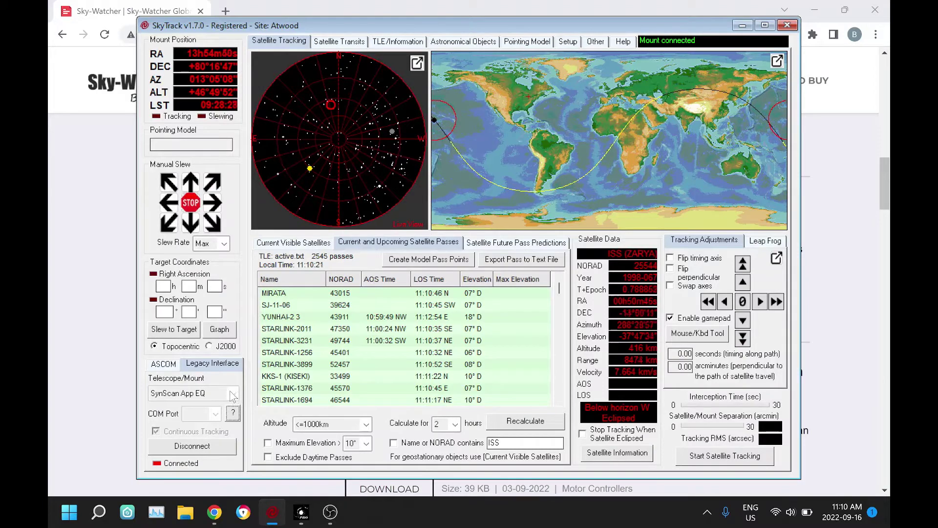
left_click(202, 447)
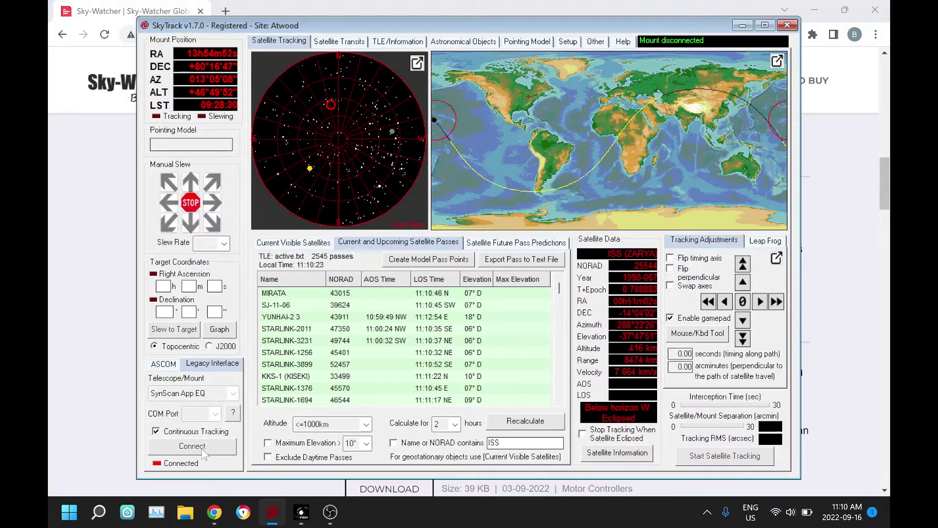
left_click(234, 393)
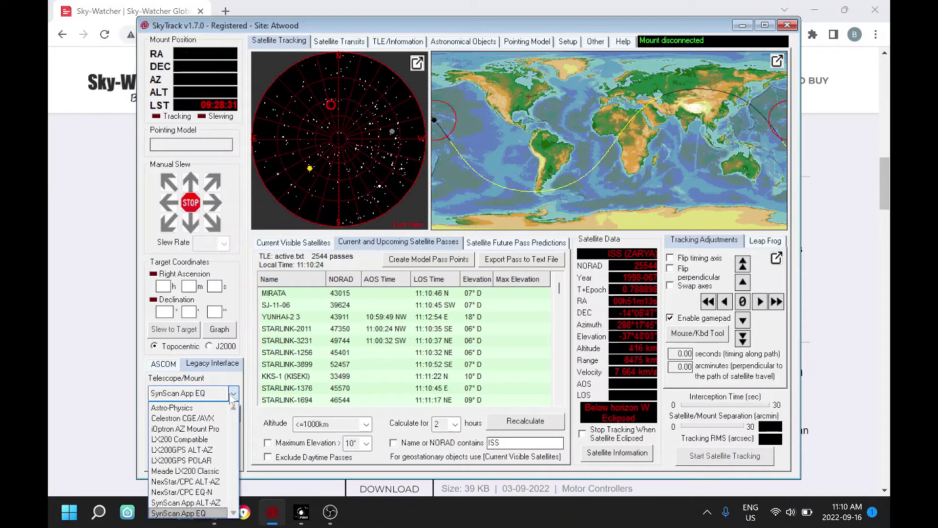
left_click(202, 514)
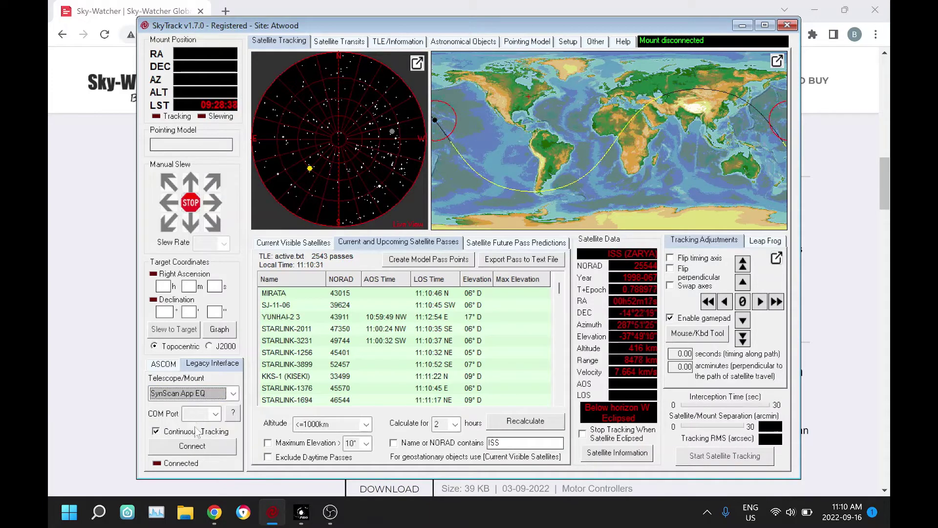
left_click(197, 445)
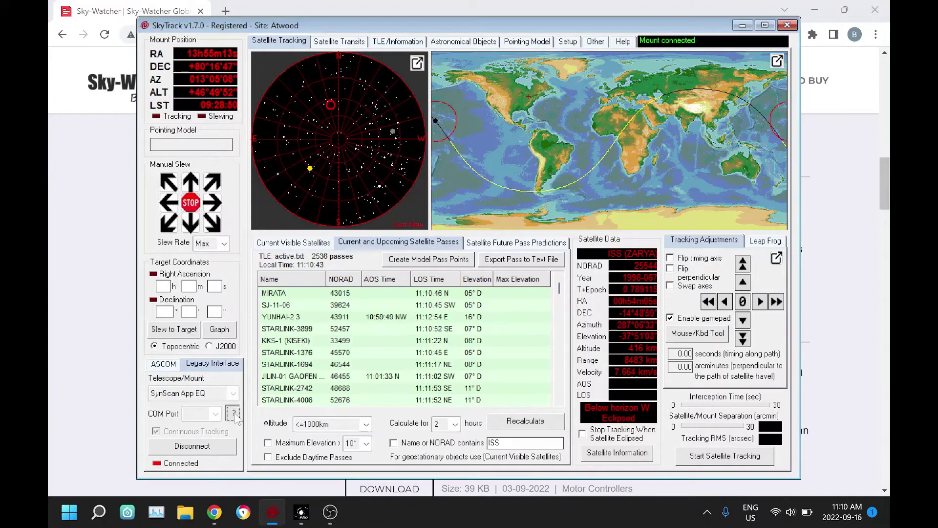
Open SkyTrack's Mounts and Interfaces help page
left_click(234, 415)
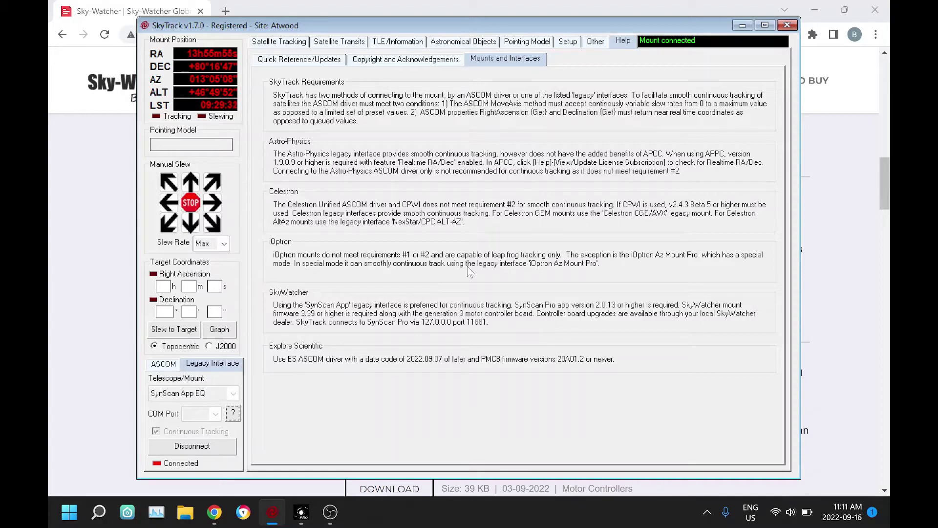
left_click(101, 193)
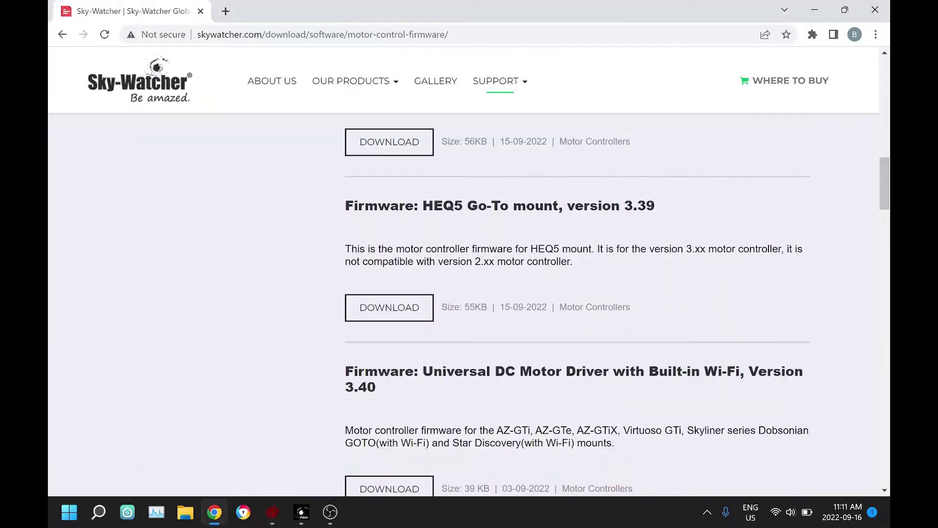
scroll(562, 262, "down", 1)
scroll(562, 263, "up", 5)
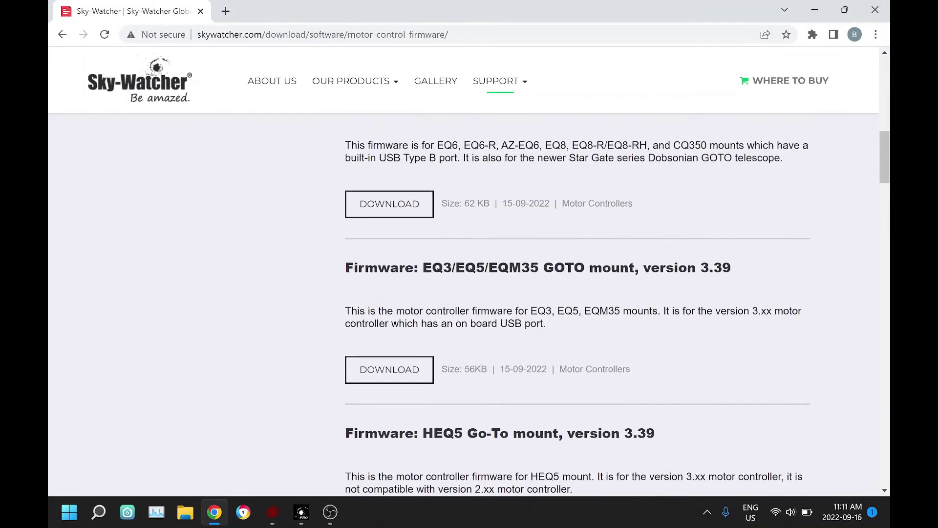
scroll(561, 262, "up", 3)
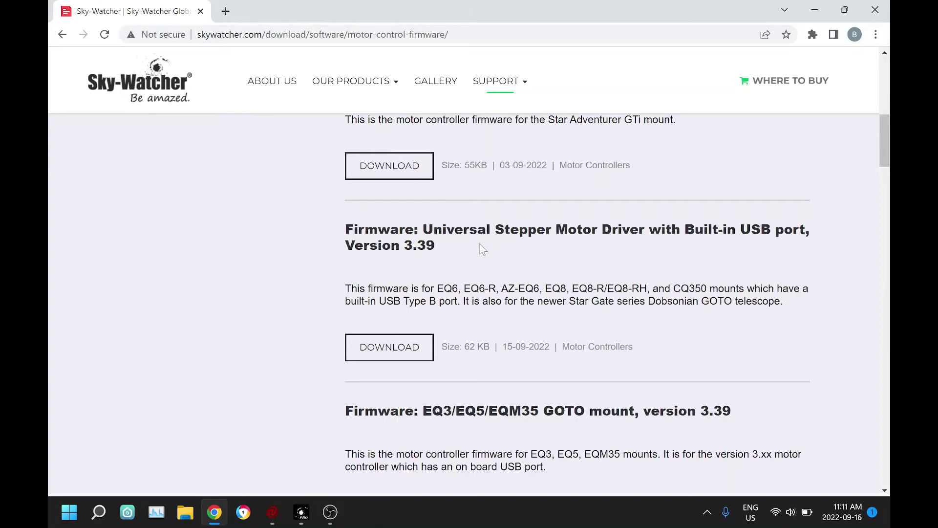
scroll(480, 247, "up", 2)
scroll(479, 247, "down", 3)
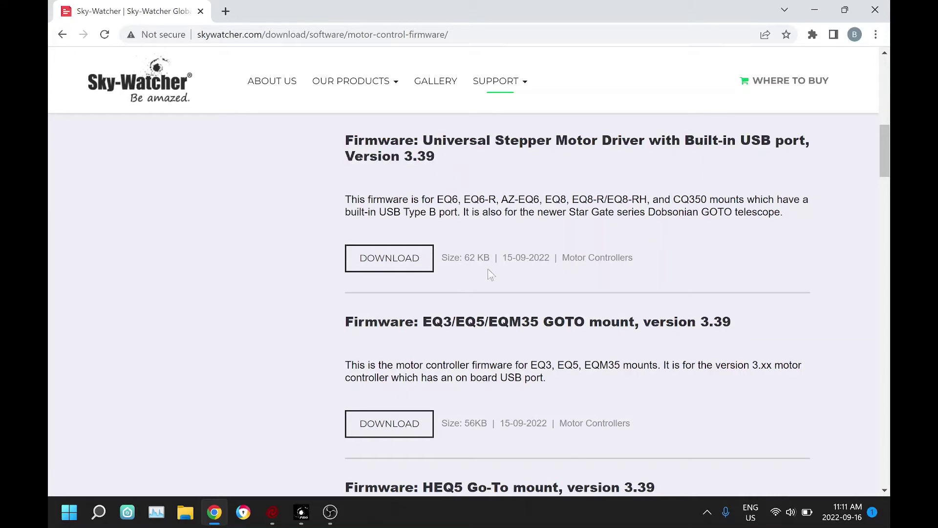
scroll(498, 320, "down", 4)
scroll(497, 320, "down", 5)
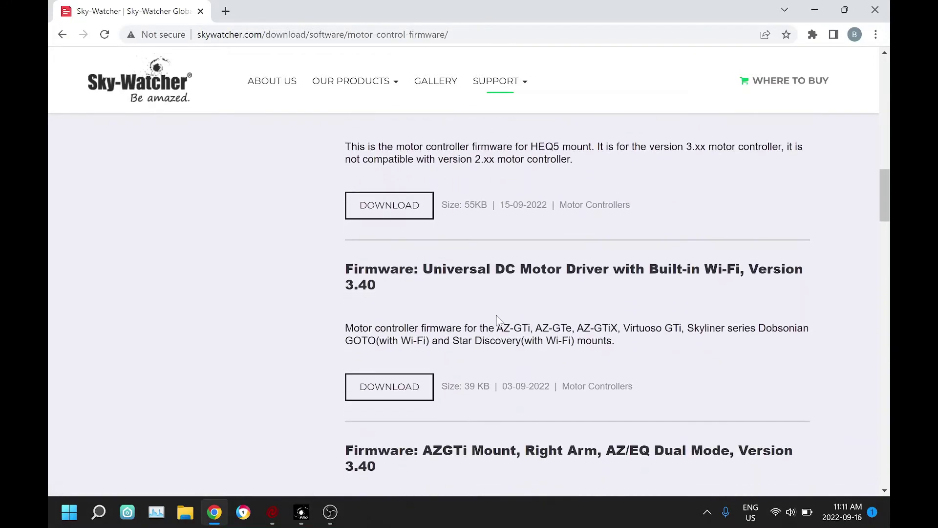
scroll(440, 347, "down", 1)
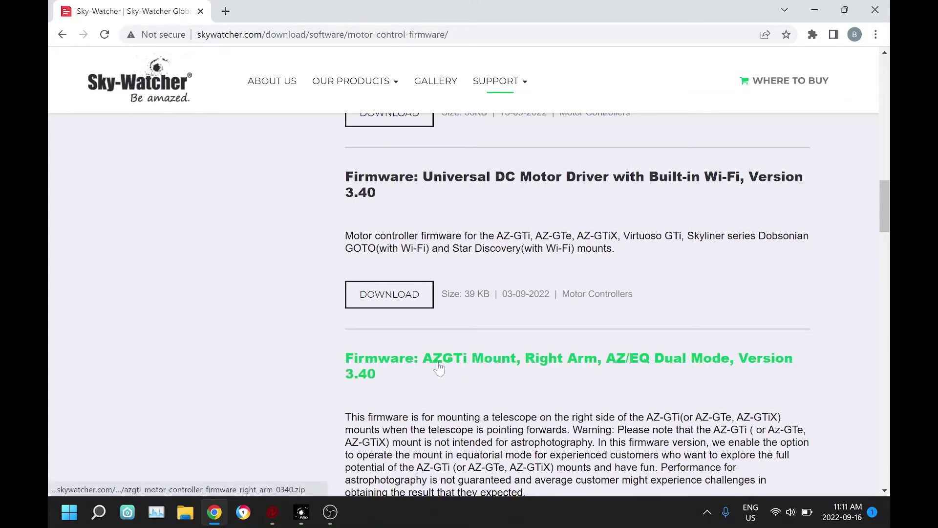
scroll(464, 371, "down", 1)
scroll(464, 372, "down", 1)
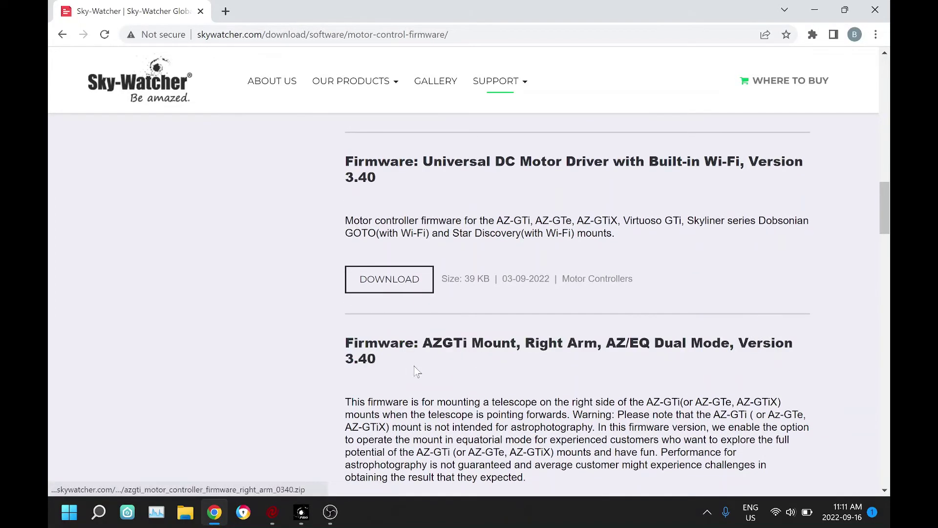
scroll(421, 366, "up", 1)
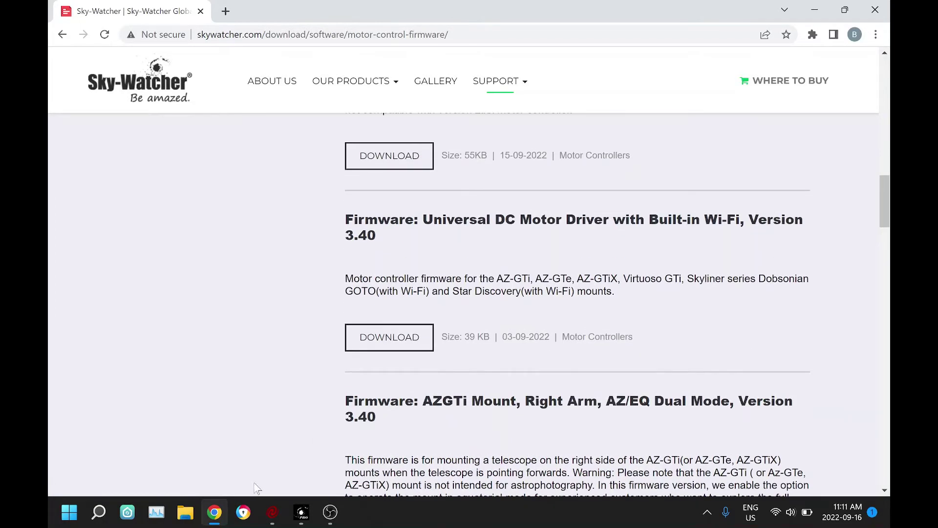
Bring SkyTrack's Mounts and Interfaces help page back in front of the Sky-Watcher website
left_click(272, 513)
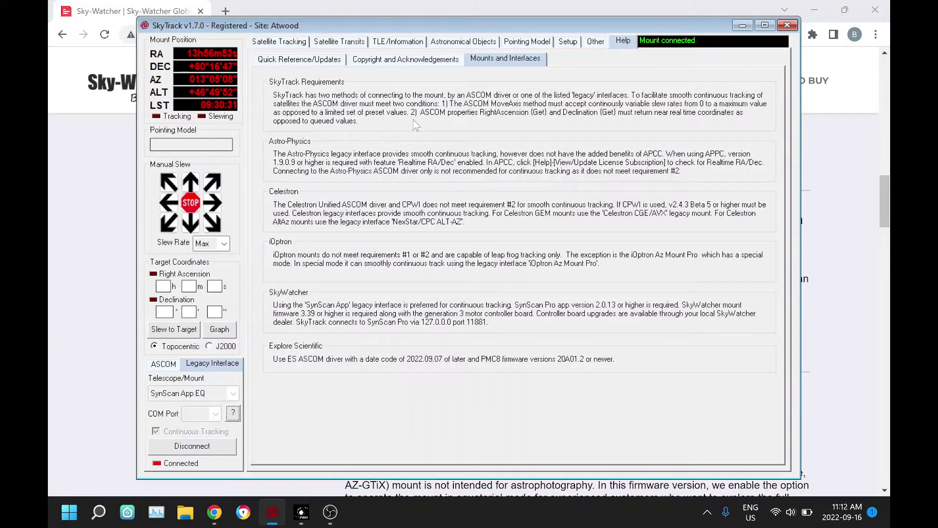
left_click(467, 43)
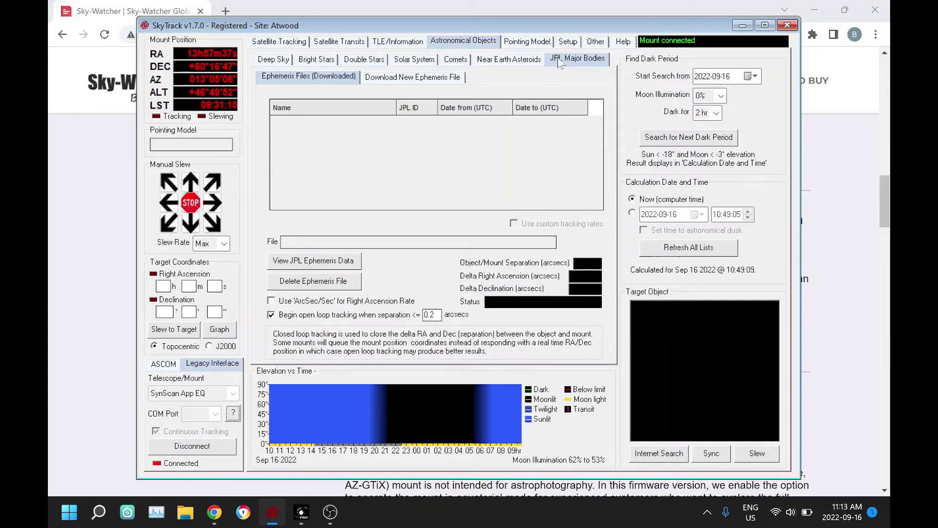
Open Global Interface Setup and list the actions available for gamepad Button 2
left_click(567, 43)
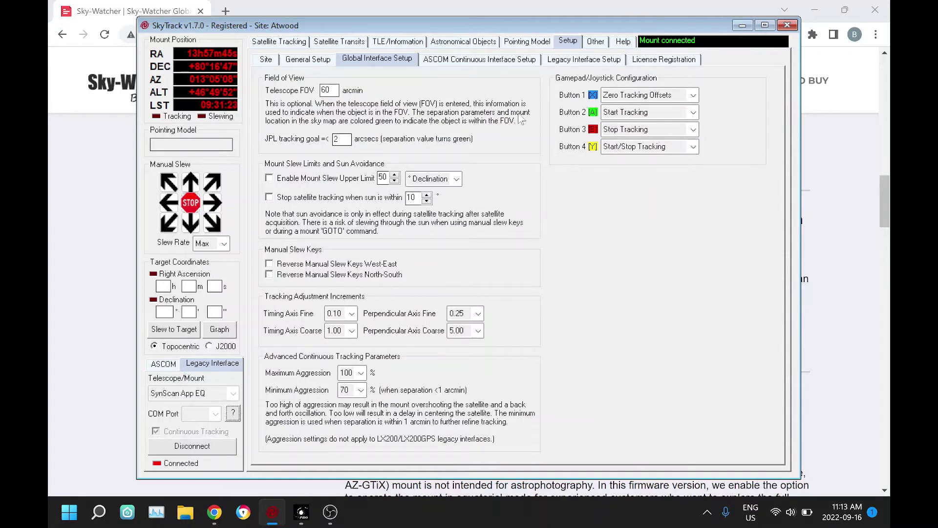
left_click(294, 43)
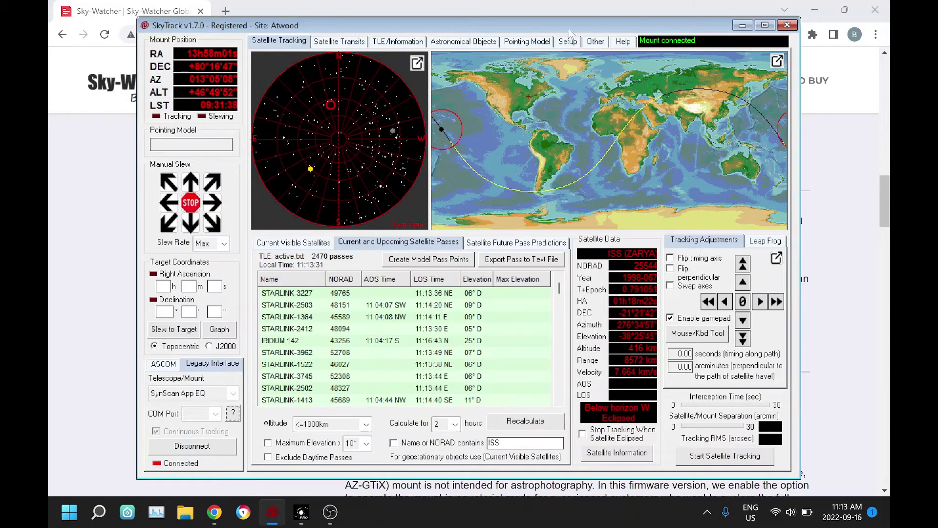
left_click(568, 42)
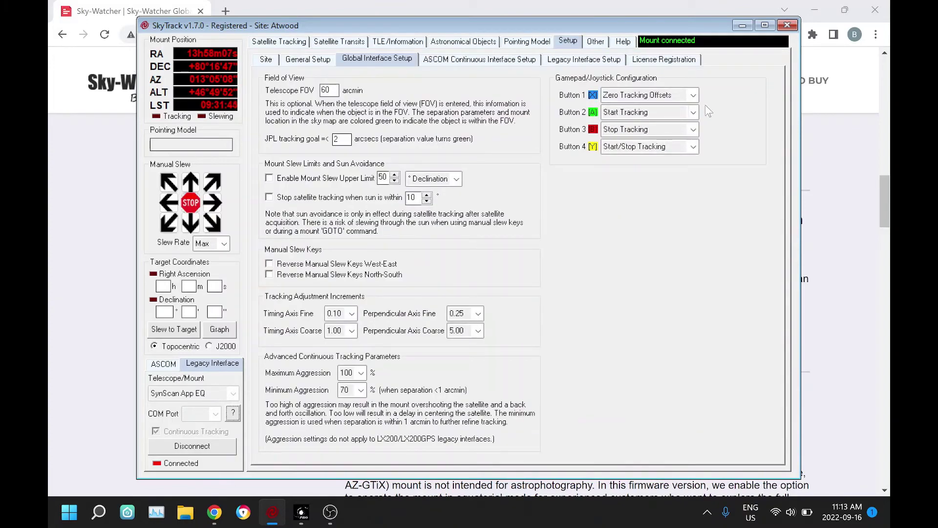
left_click(693, 112)
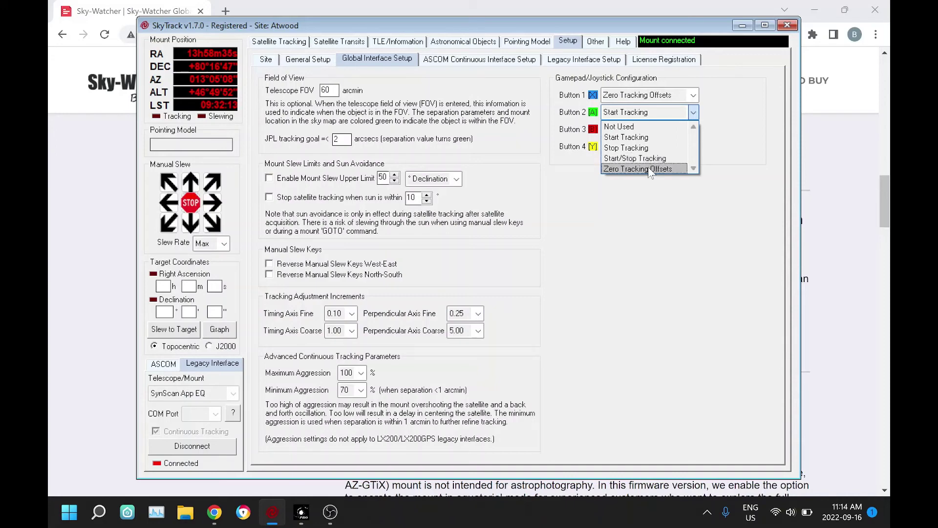
On Satellite Tracking, raise the timing offset, lower the perpendicular offset three times, then reset both to 0.00
left_click(643, 194)
left_click(289, 43)
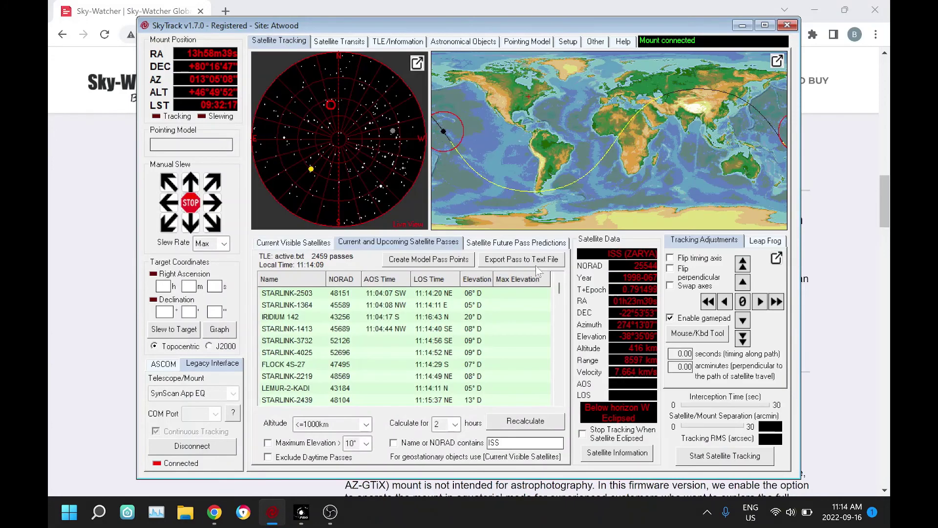
left_click(759, 302)
left_click(759, 302)
left_click(759, 302)
left_click(743, 320)
left_click(742, 320)
left_click(743, 321)
left_click(743, 320)
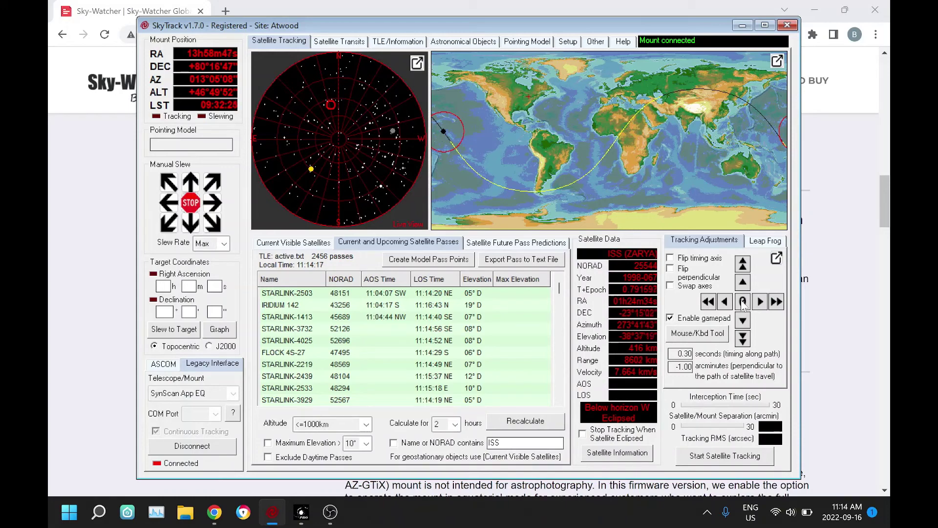
left_click(742, 302)
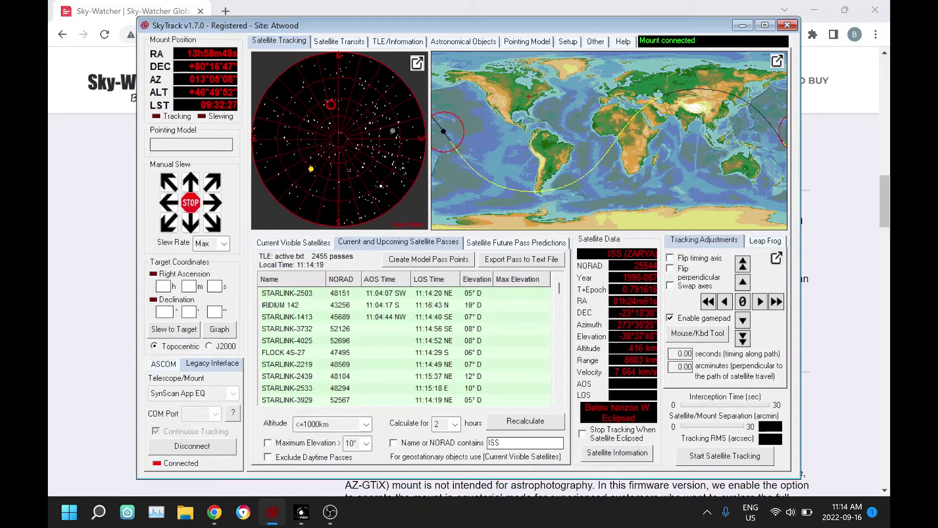